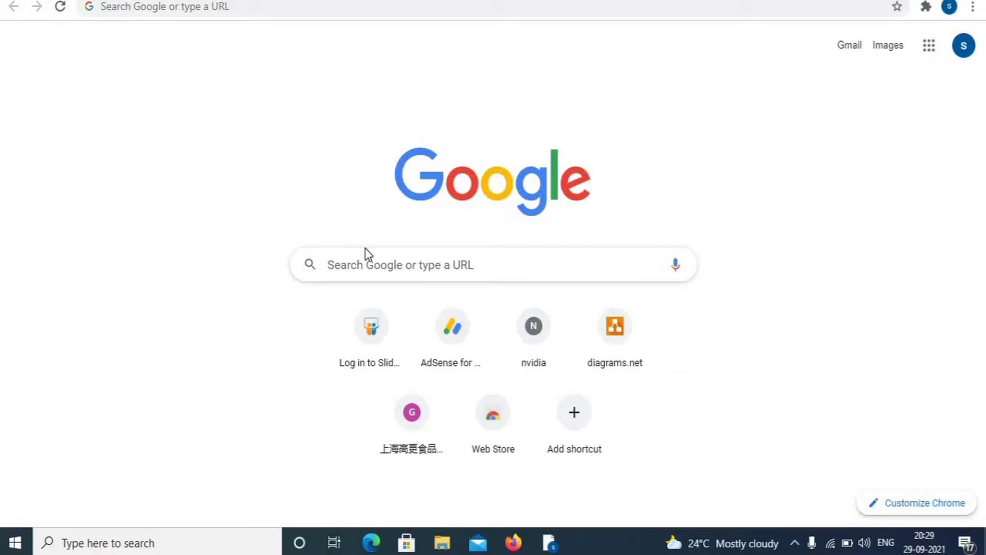
Step: Search Google for draw.io and open the Flowchart Maker & Online Diagram Software result
left_click(366, 265)
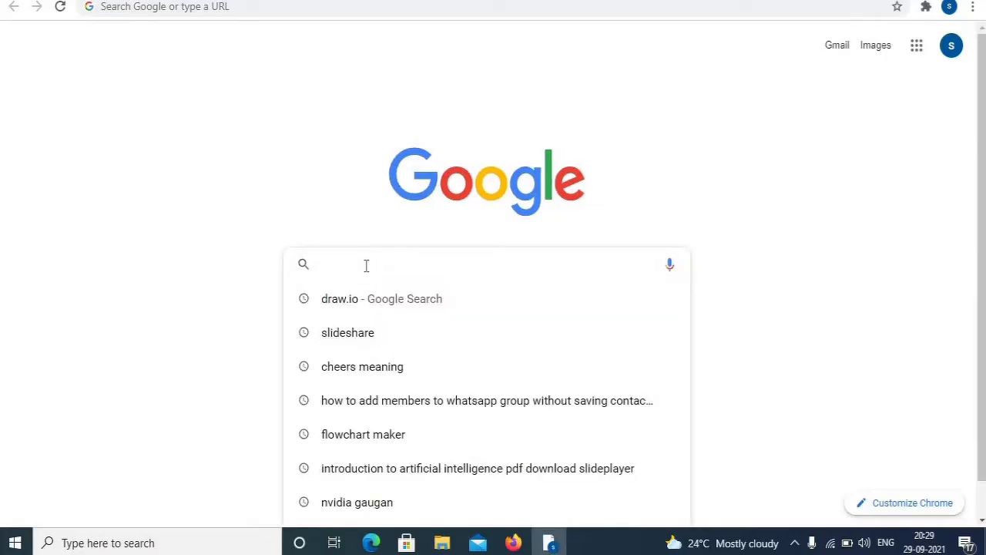
type("draw")
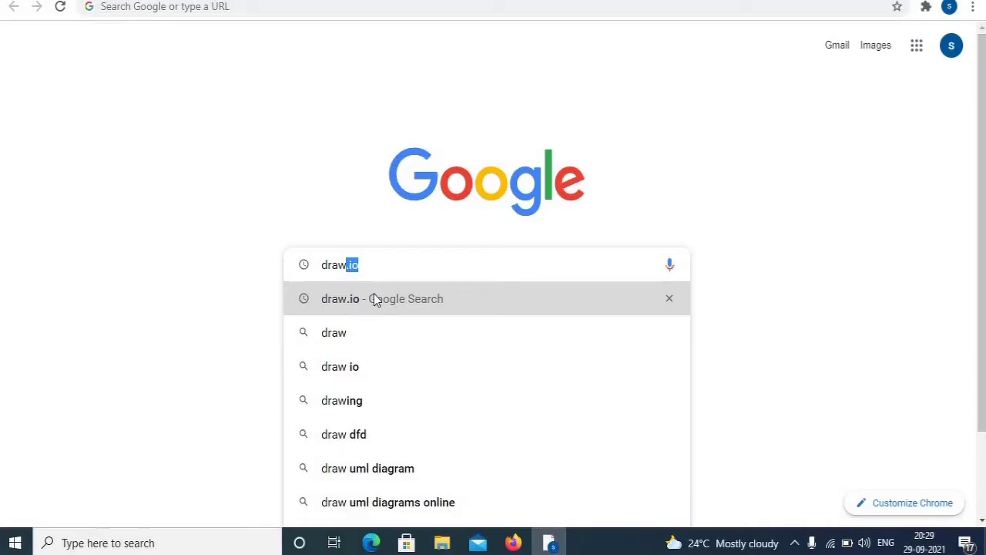
left_click(375, 299)
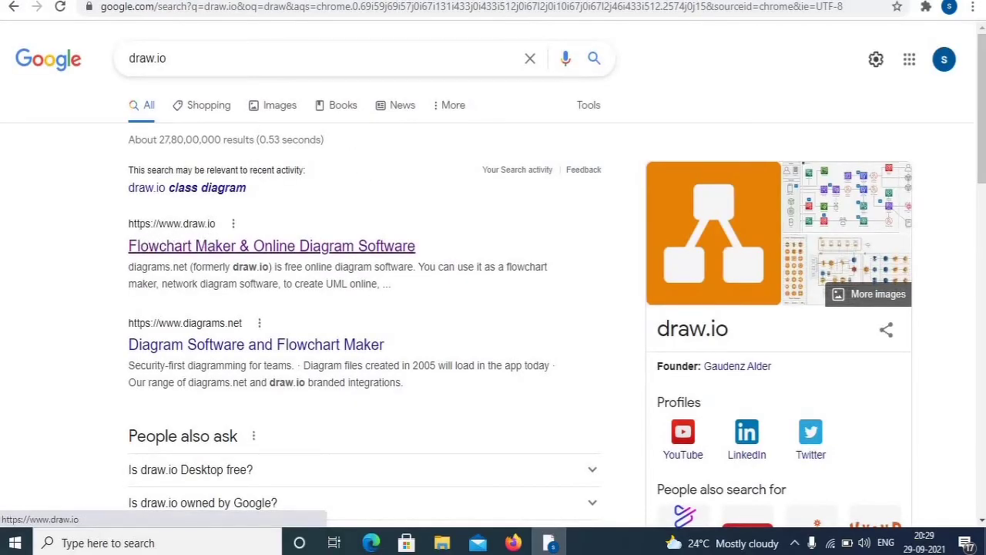
left_click(191, 253)
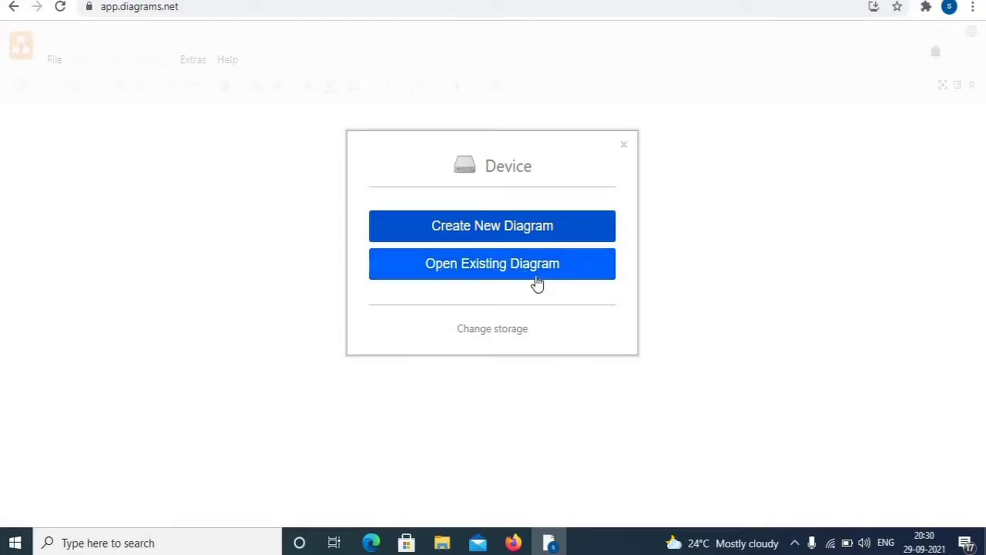
Step: Open the existing diagram file class.png from the Desktop folder
left_click(451, 271)
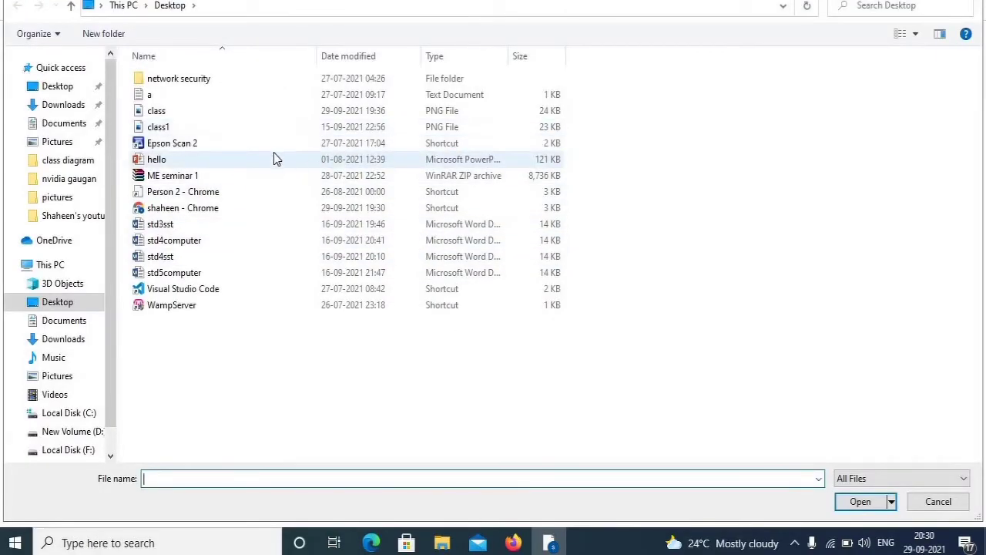
left_click(312, 115)
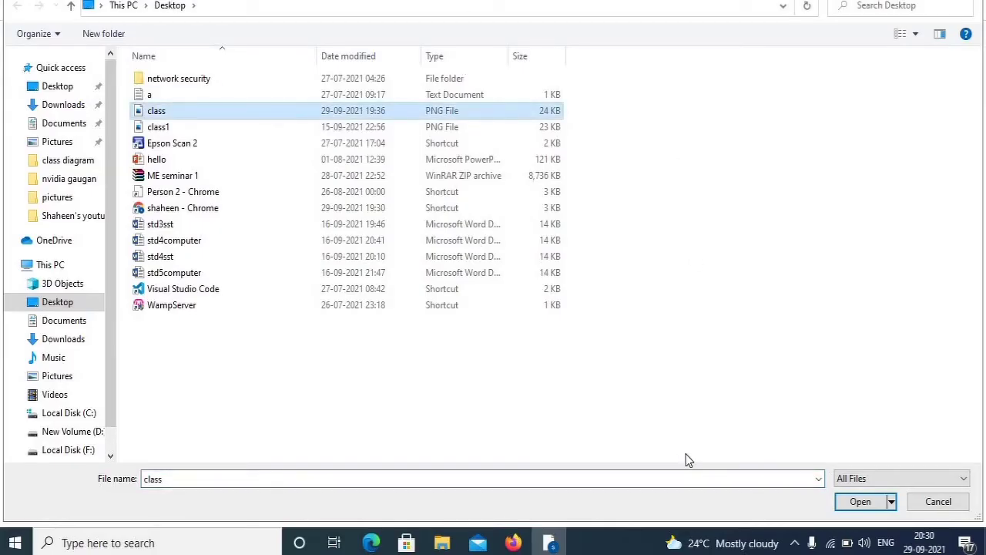
left_click(855, 502)
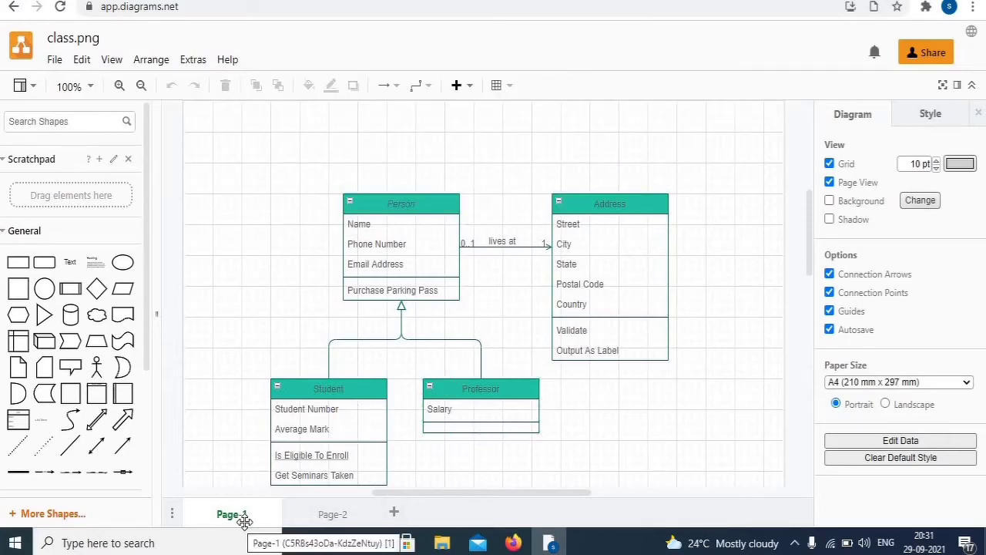
Step: Add a third page after Page-2 and allow changes to be saved to class.png
left_click(308, 514)
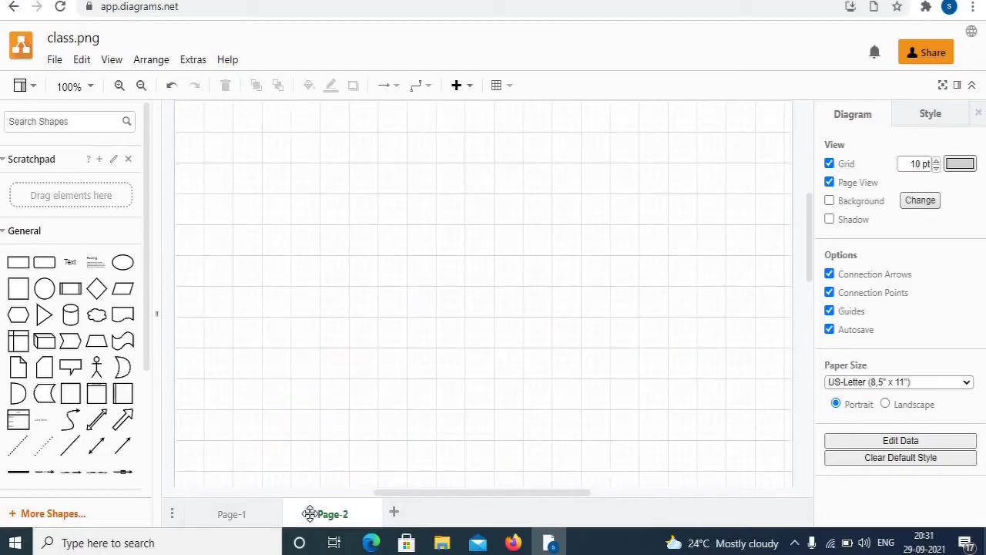
left_click(391, 512)
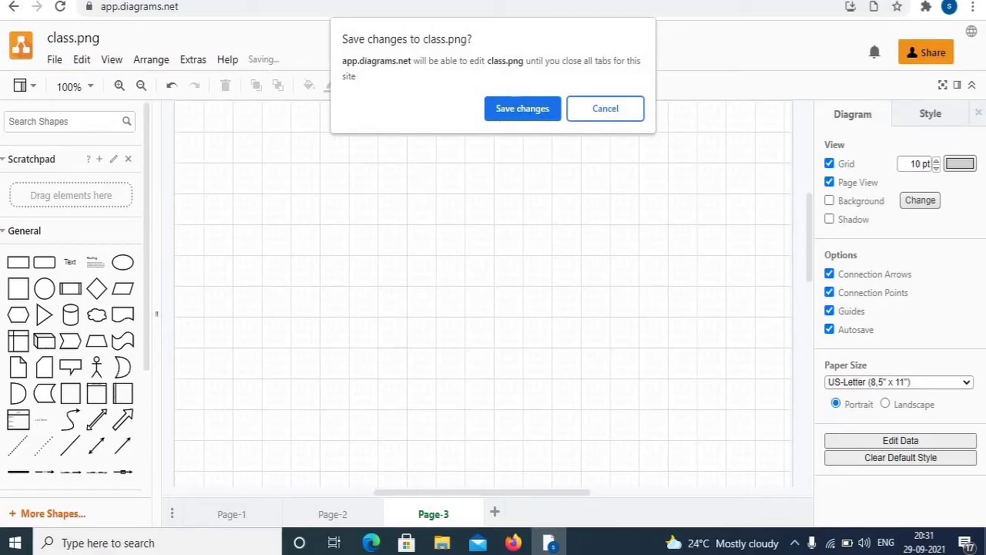
left_click(522, 109)
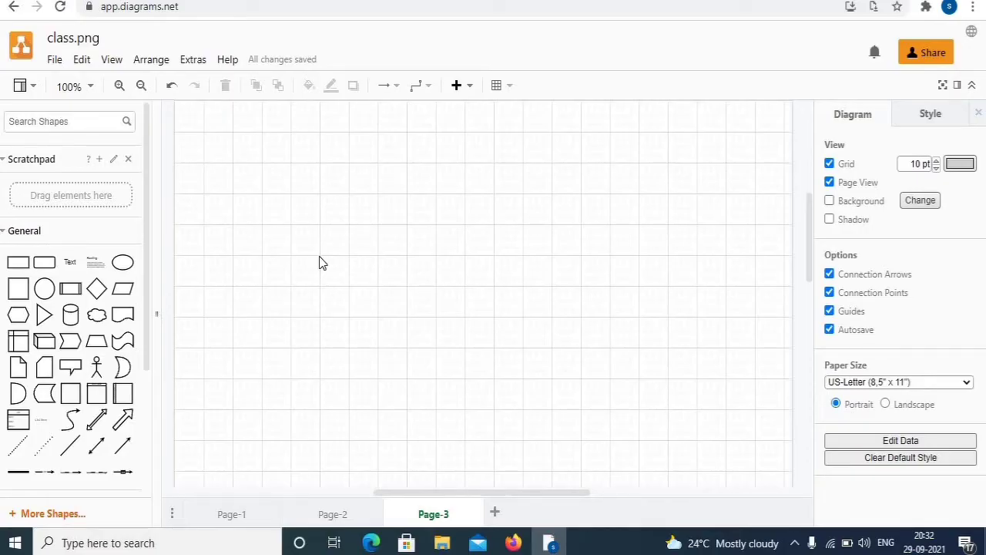
Step: Look through the shape library, examining the General, Entity Relation and UML shapes
scroll(147, 268, "down", 2)
scroll(149, 185, "up", 2)
scroll(143, 279, "down", 3)
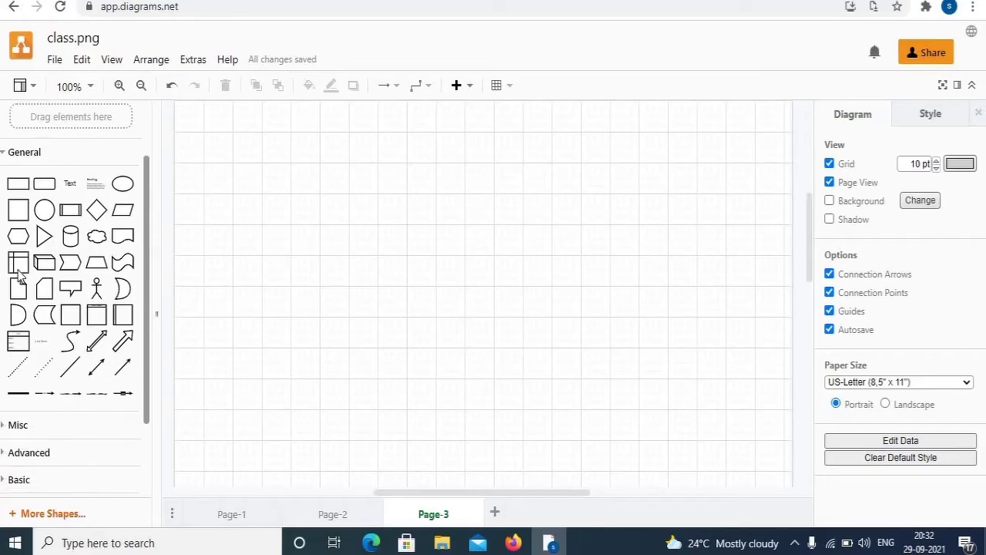
scroll(70, 195, "up", 3)
scroll(140, 275, "down", 4)
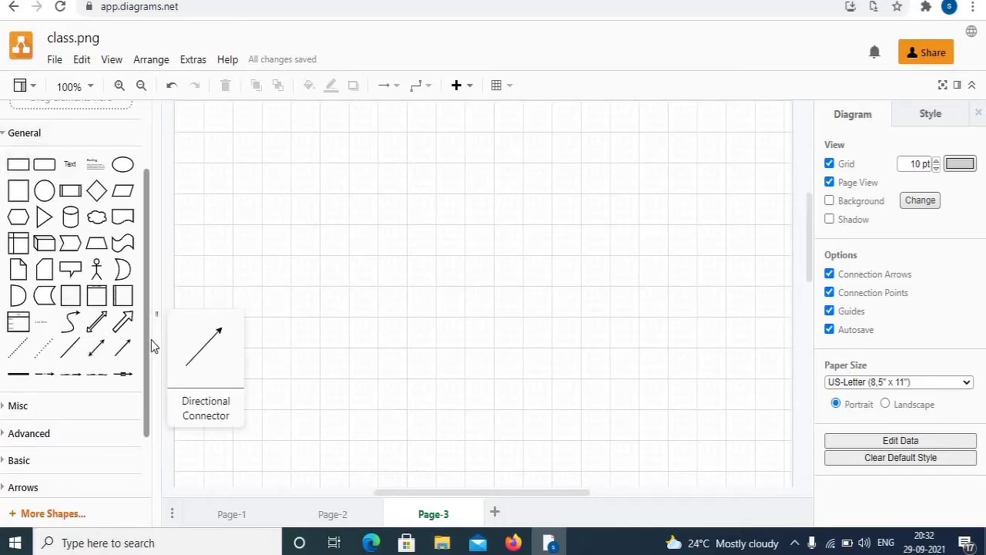
scroll(143, 383, "down", 2)
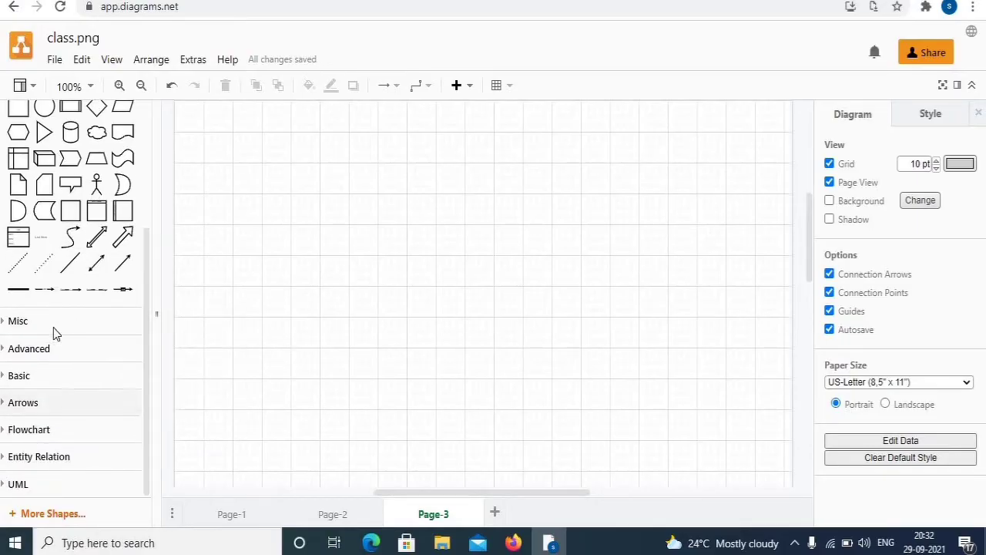
left_click(38, 456)
scroll(19, 224, "down", 4)
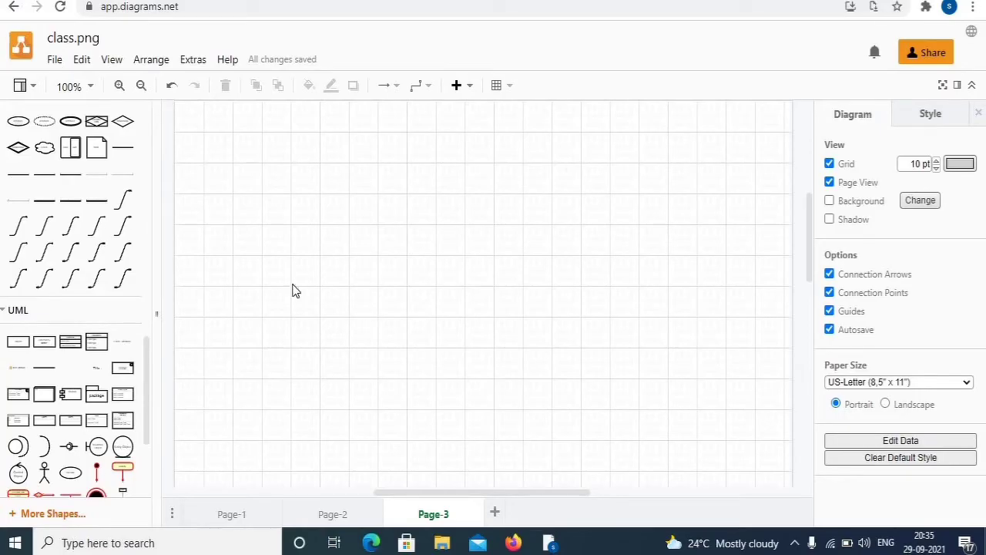
scroll(113, 250, "up", 2)
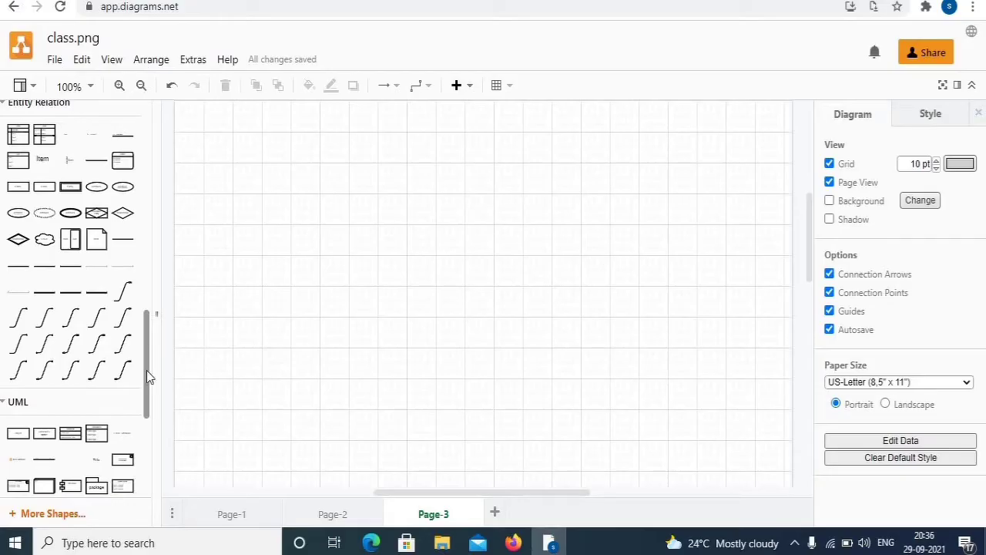
Step: Place a circle from the General shapes near the middle of the page and enlarge it to roughly twice its size
left_click_drag(148, 377, 149, 137)
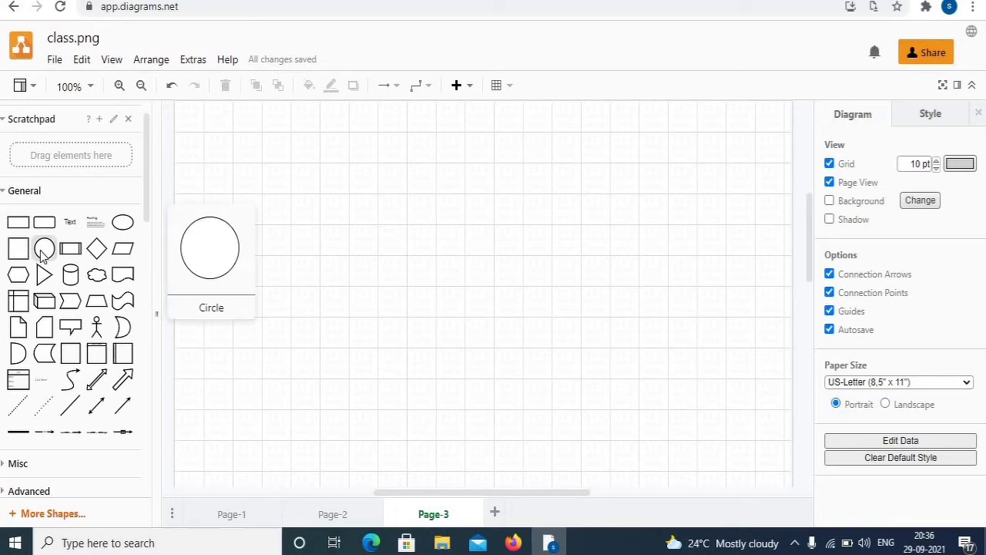
left_click(42, 254)
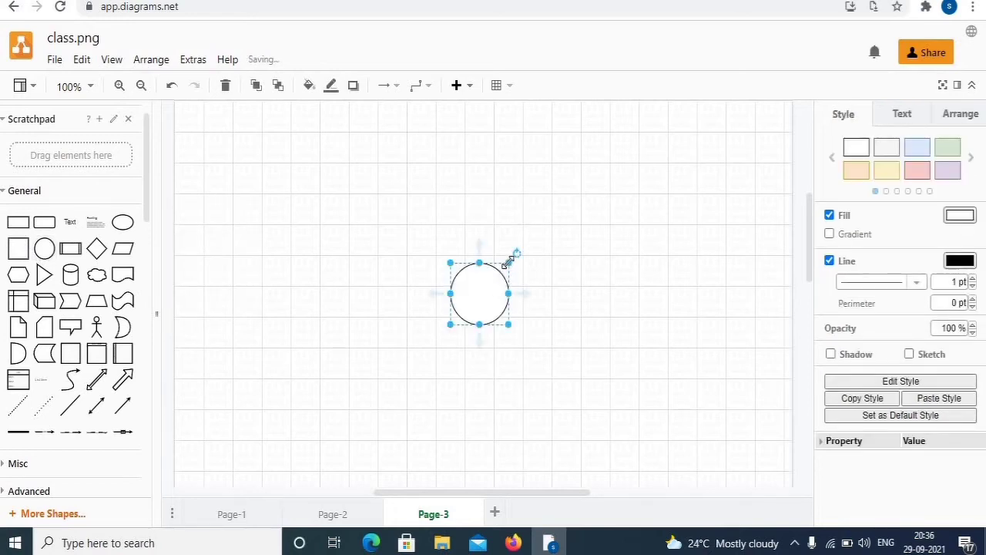
left_click_drag(512, 259, 544, 207)
Step: Add a plain line and stretch it straight across the upper part of the circle, from edge to edge
scroll(70, 273, "down", 3)
left_click(70, 274)
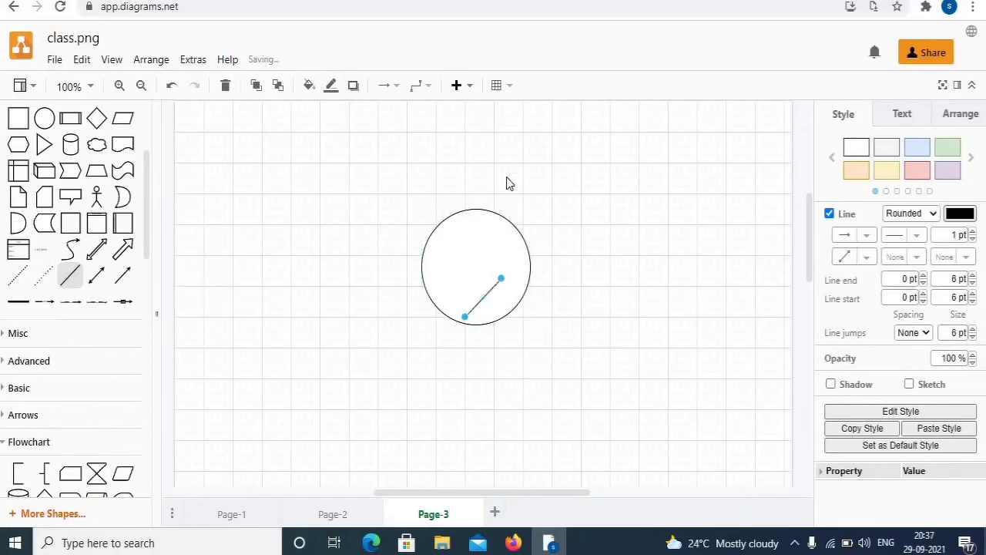
left_click_drag(478, 299, 472, 260)
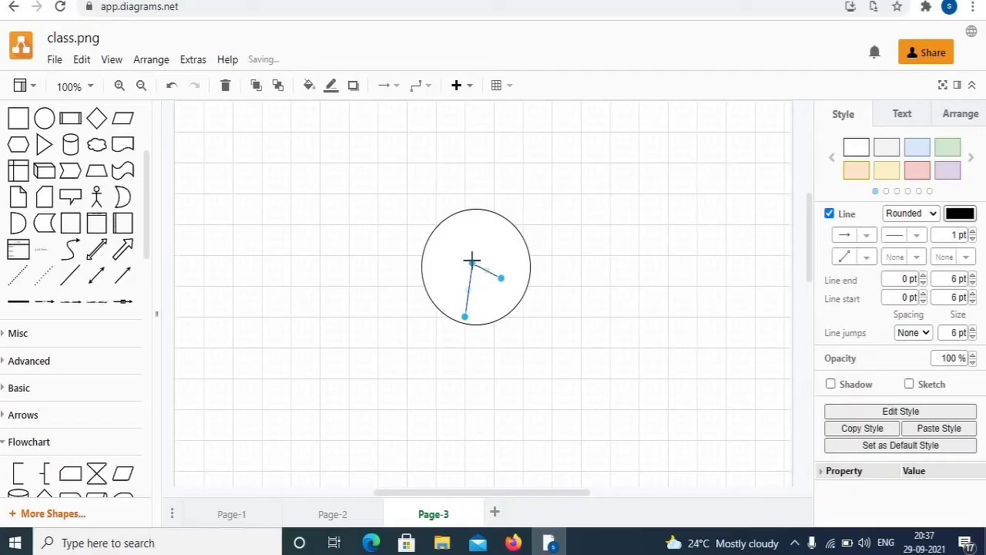
double_click(472, 262)
left_click_drag(465, 317, 424, 247)
left_click_drag(500, 279, 528, 248)
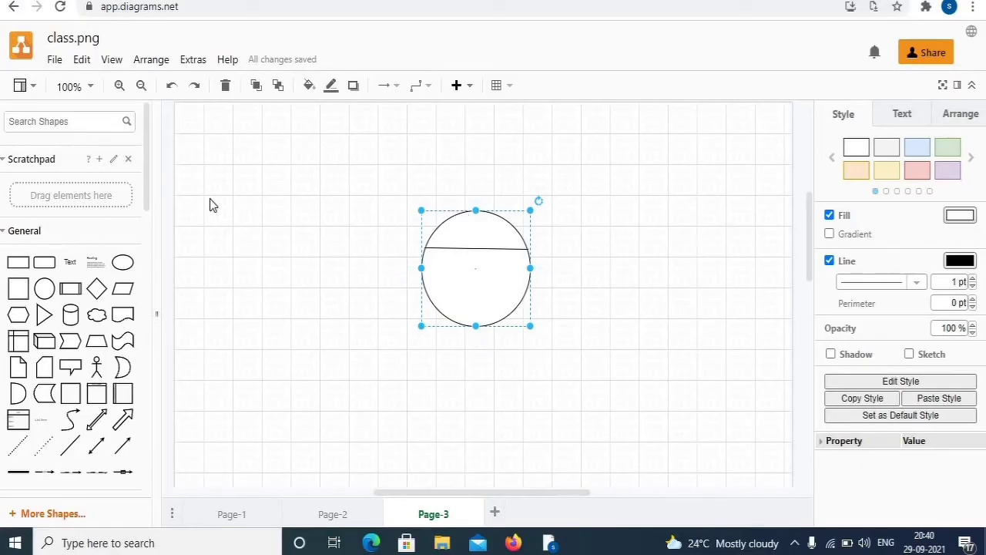
Step: Insert the text "0.0" above the dividing line inside the circle and set its font size to 18
left_click(154, 68)
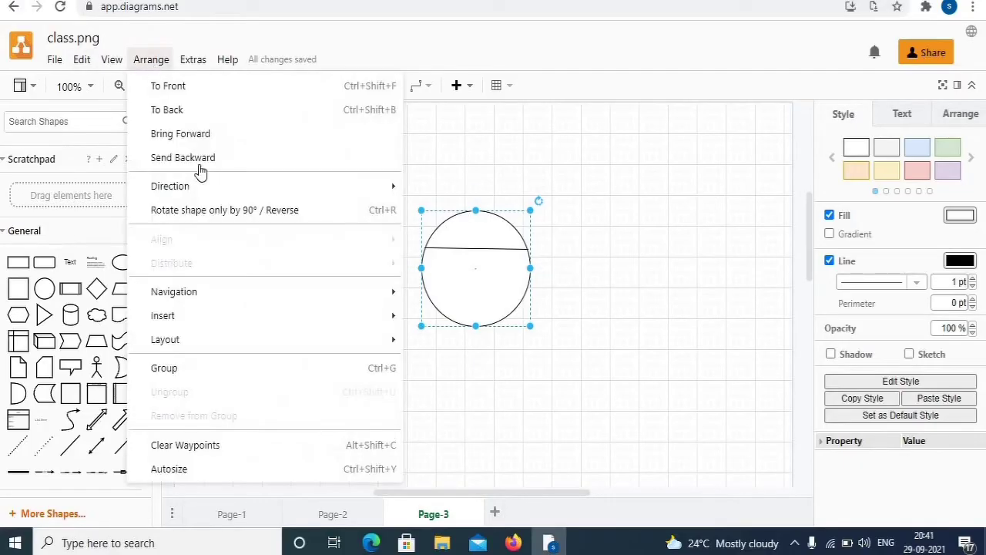
mouse_move(211, 324)
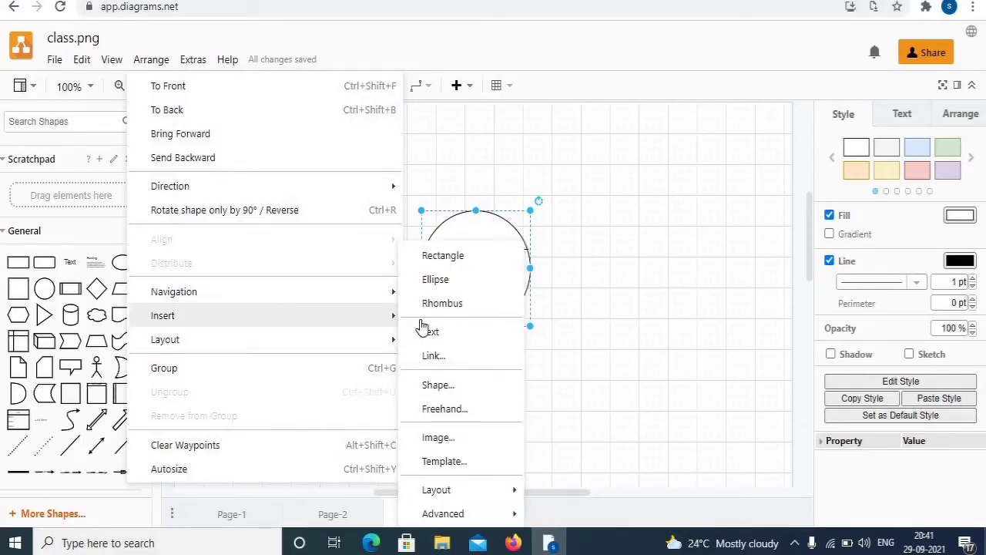
left_click(426, 339)
left_click_drag(469, 301, 476, 235)
double_click(473, 245)
type("0.0")
left_click(511, 269)
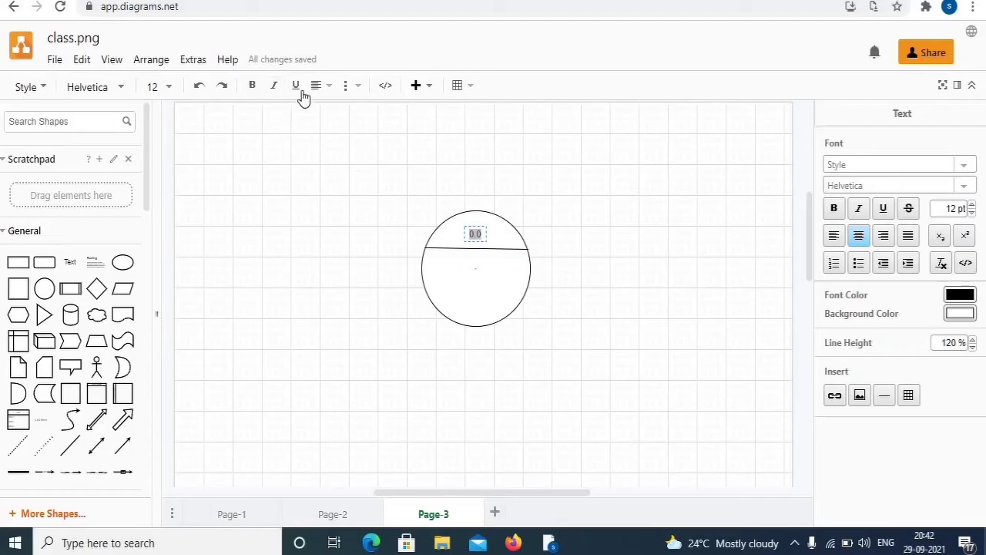
left_click(168, 87)
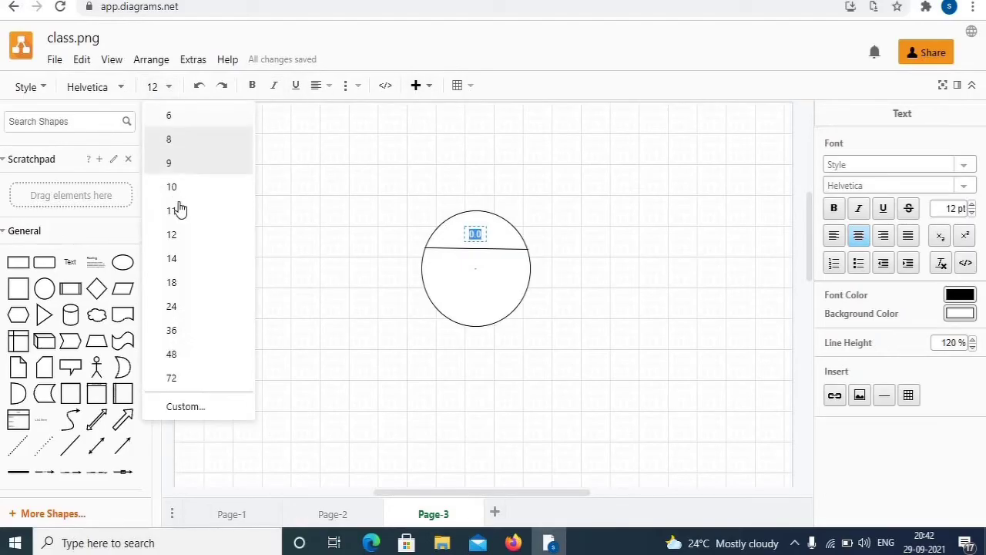
left_click(177, 283)
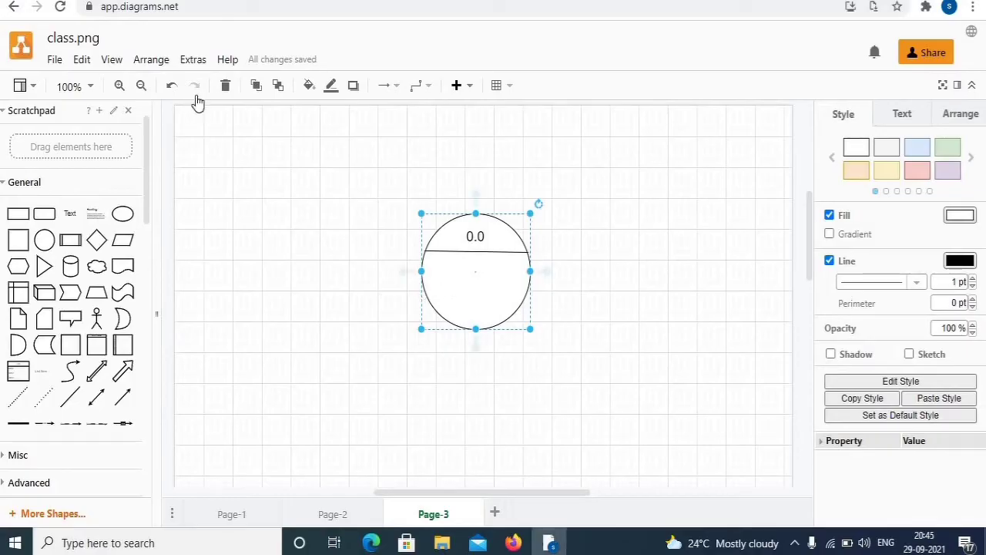
Step: Insert the text "Library Management System" below the dividing line in the circle, with "System" on its own line
left_click(161, 60)
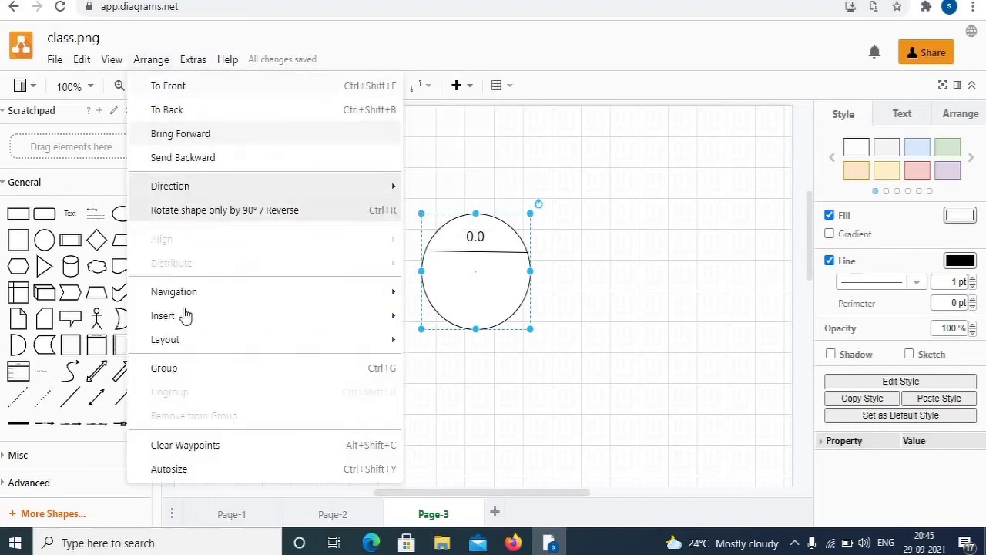
mouse_move(188, 315)
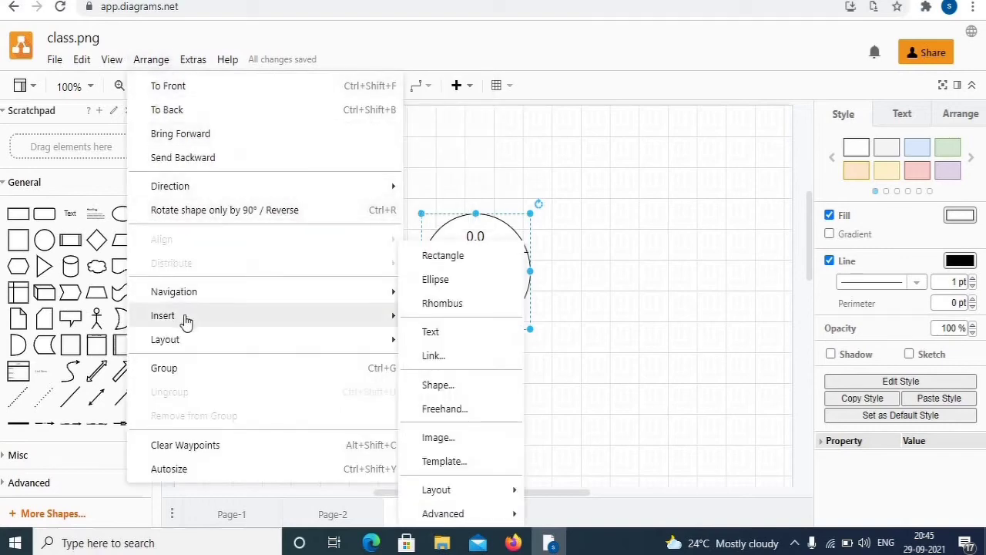
left_click(433, 332)
type("Library Management")
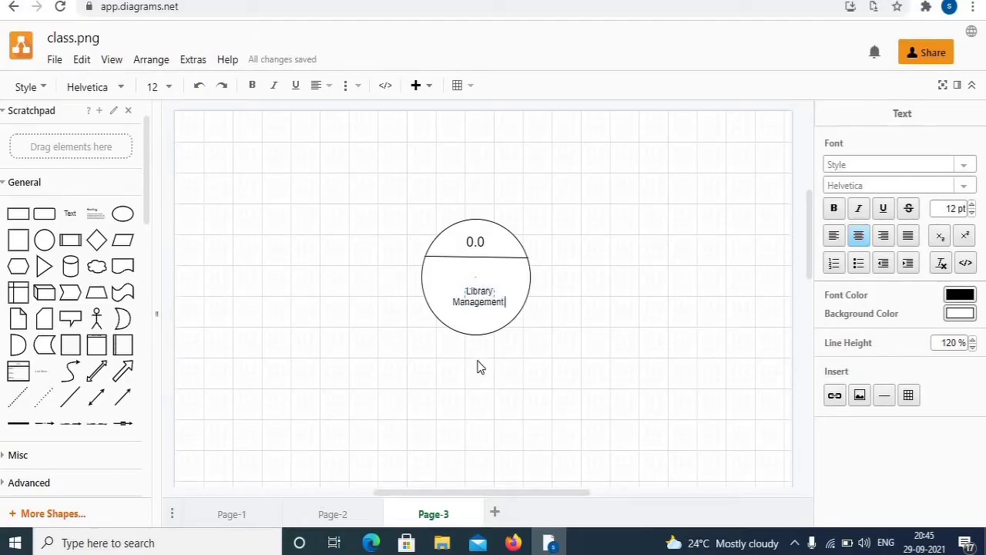
key("Return")
type("System")
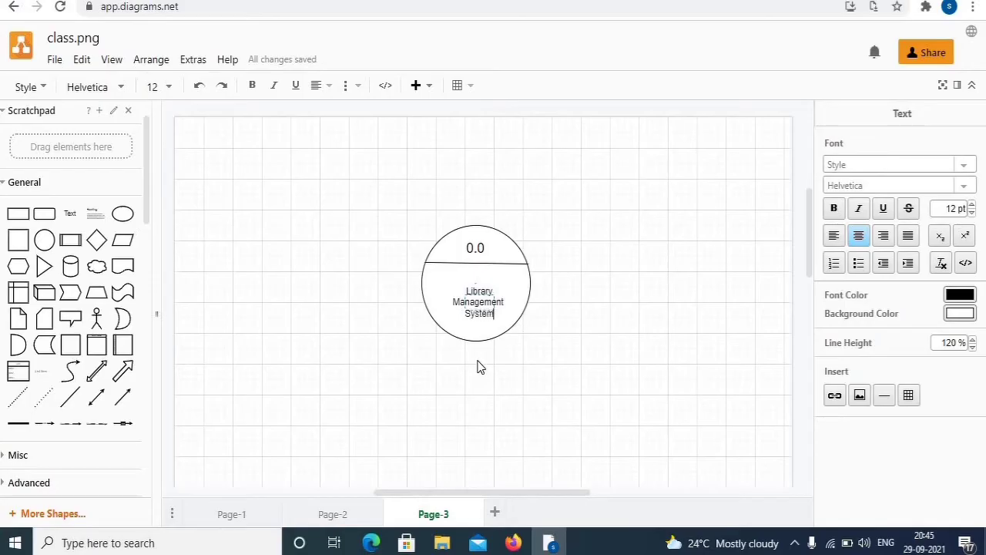
Step: Set the font size of the whole "Library Management System" text to 18
key("ctrl+a")
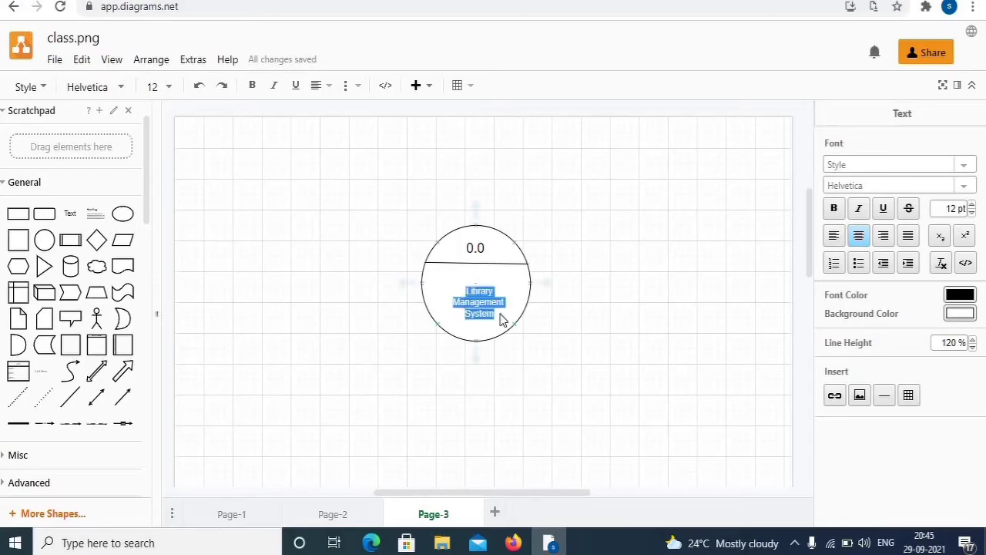
left_click(157, 87)
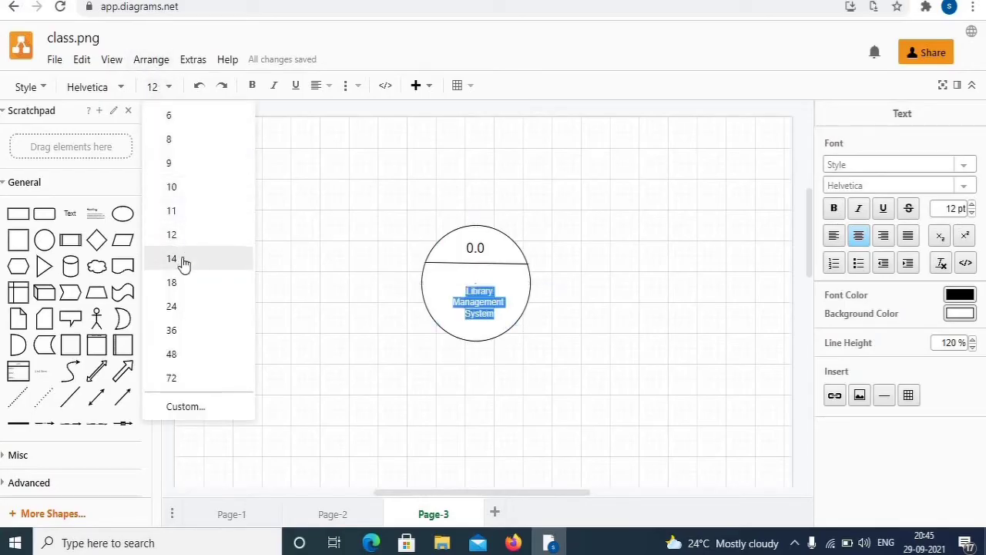
left_click(184, 264)
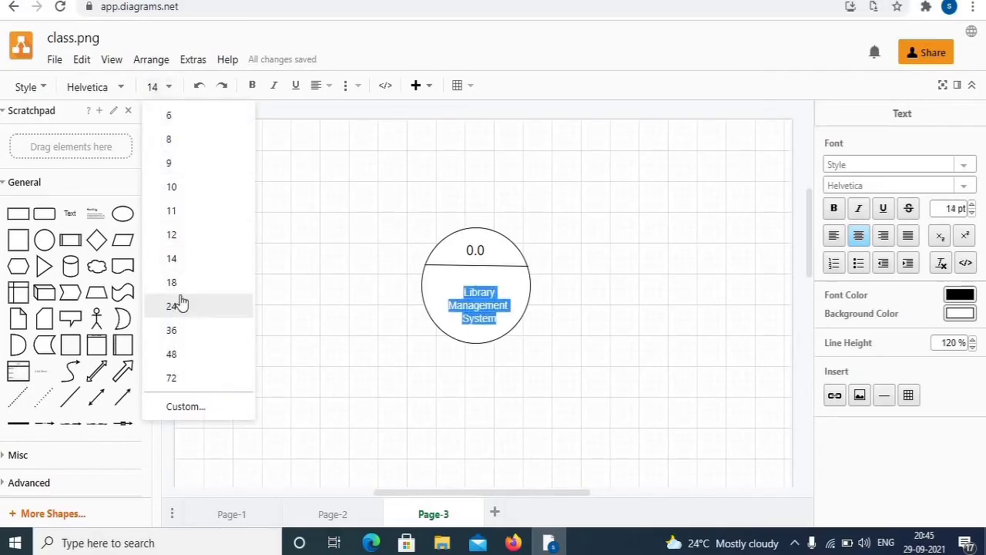
left_click(181, 285)
left_click(304, 312)
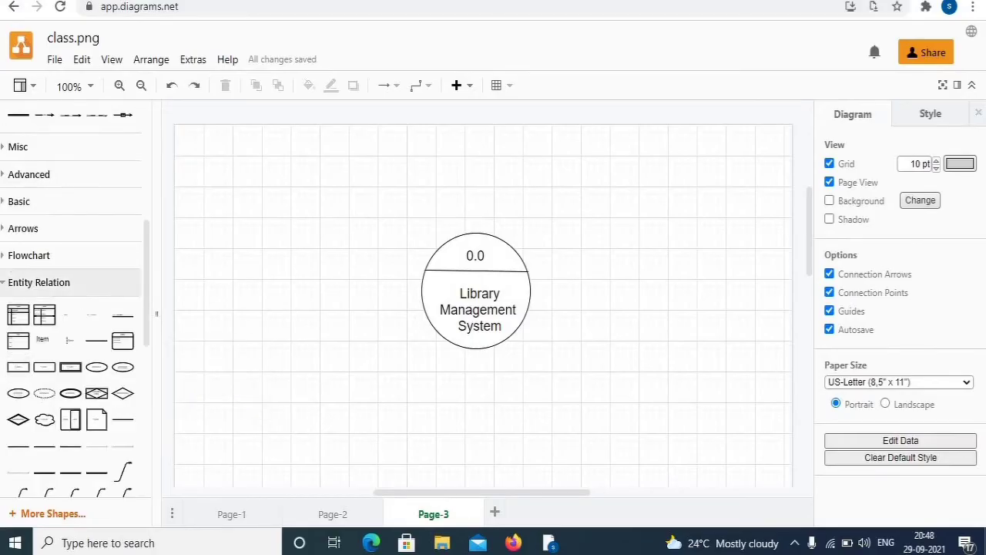
Step: Place two Entity rectangles level with the circle, one to its left and one to its right
left_click(19, 368)
left_click_drag(478, 292, 268, 293)
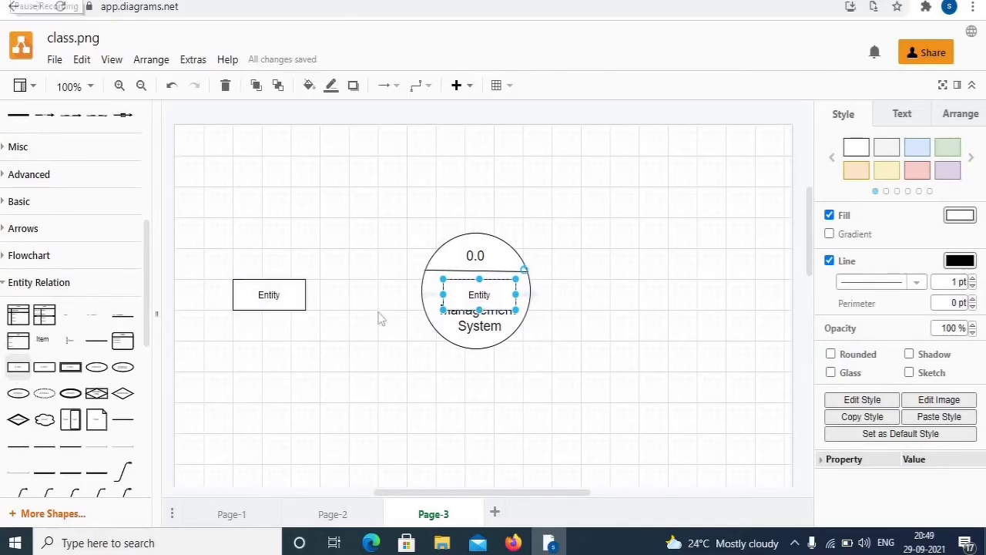
left_click_drag(479, 300, 704, 300)
Step: Label the entity left of the circle "Student" and the entity right of it "Display of Book"
double_click(269, 301)
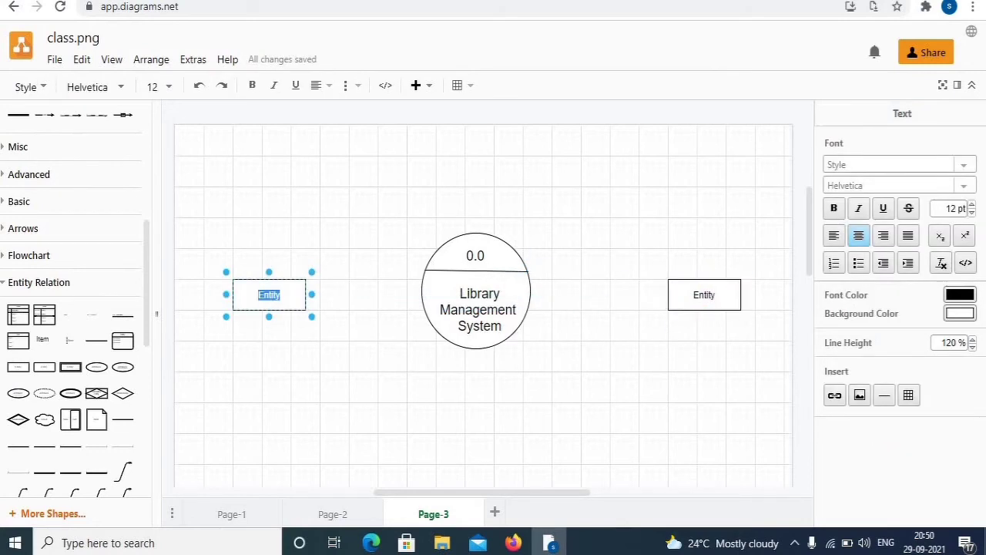
type("Student")
double_click(702, 298)
type("Disap")
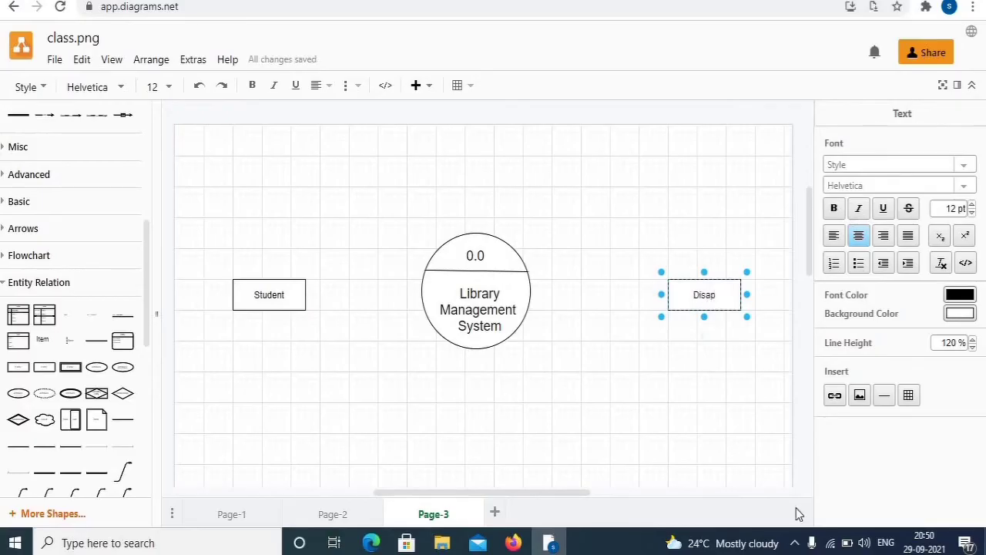
key("BackSpace")
type("play of Book")
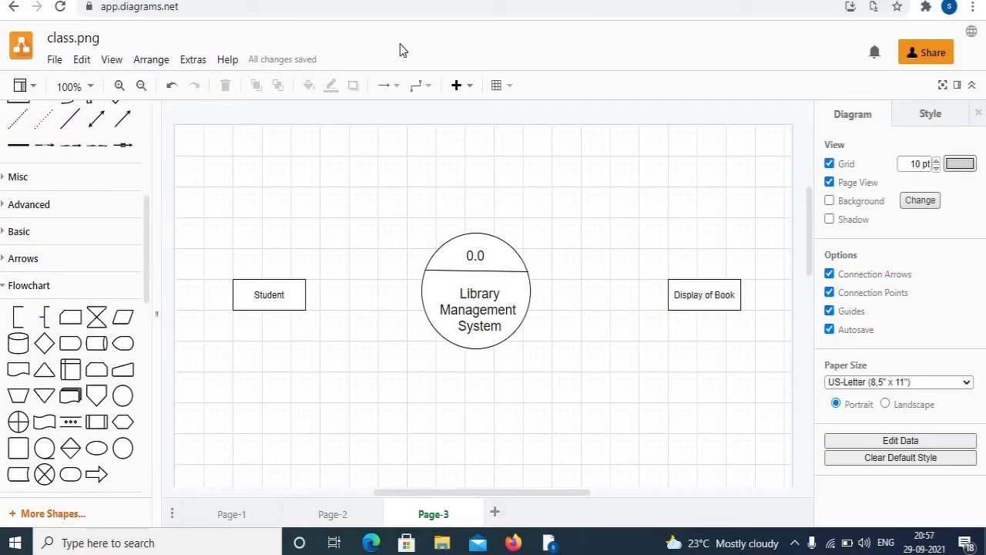
scroll(73, 308, "up", 2)
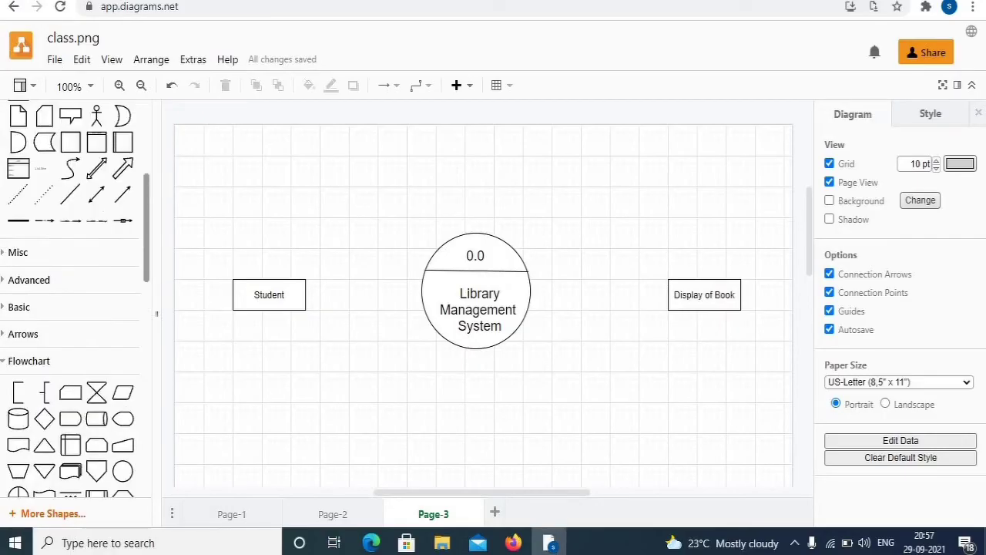
left_click_drag(149, 239, 149, 221)
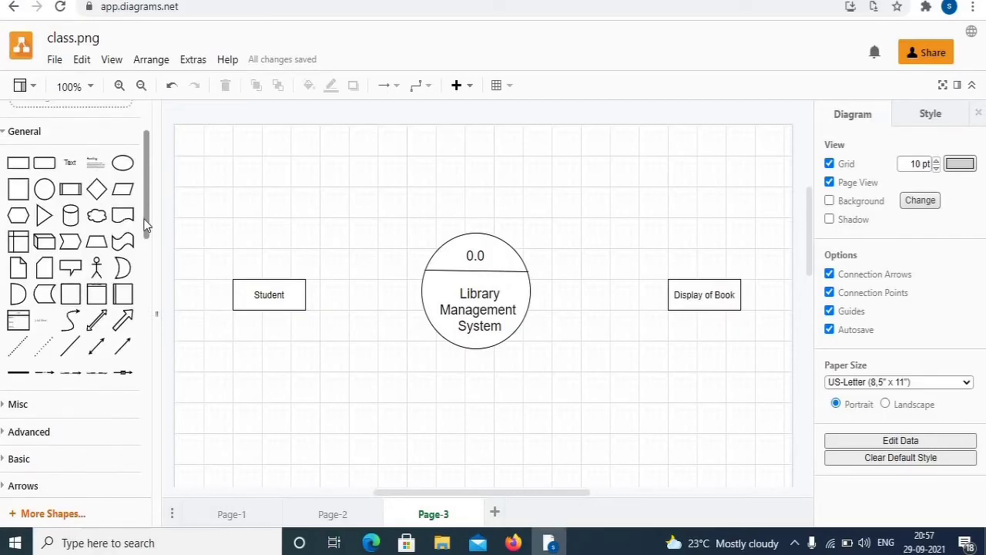
left_click(122, 348)
left_click_drag(465, 310, 305, 286)
key("Delete")
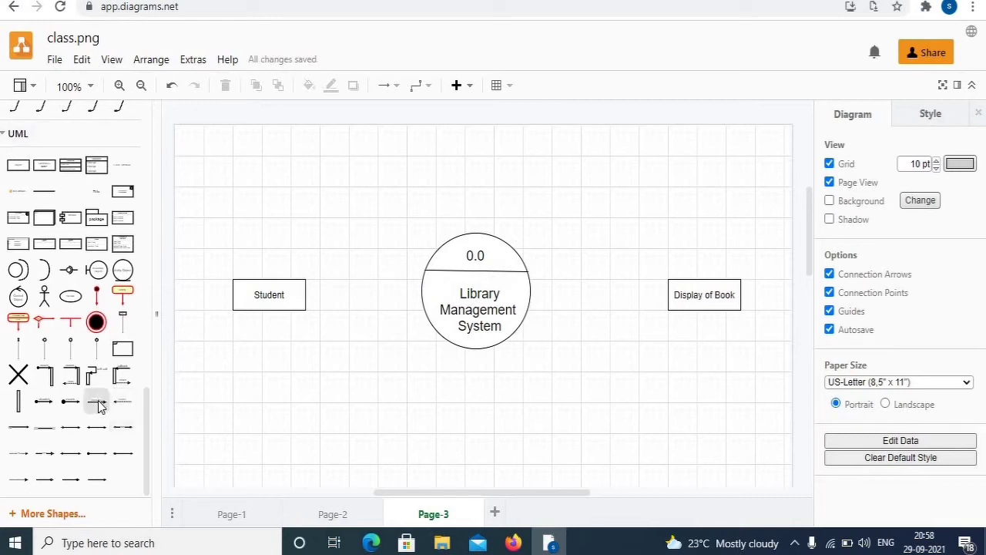
Step: Draw a UML Message arrow from the Student entity to the circle's left edge and label it "Book Request"
mouse_move(98, 404)
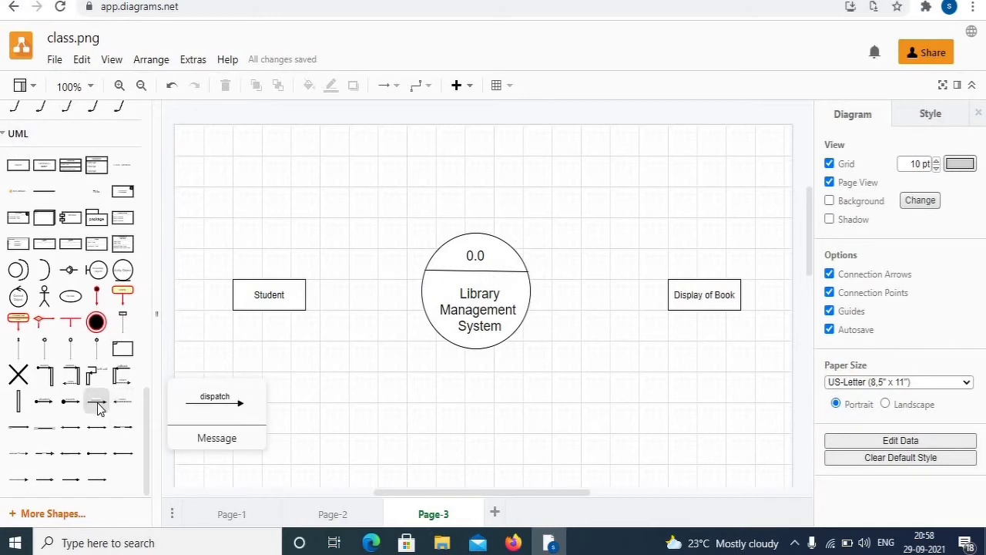
left_click(98, 404)
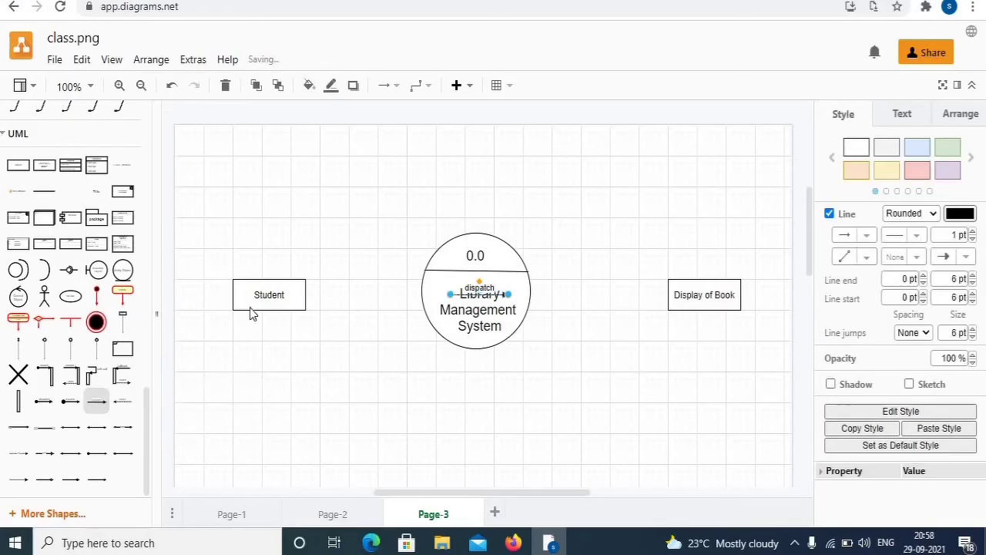
left_click_drag(450, 295, 385, 279)
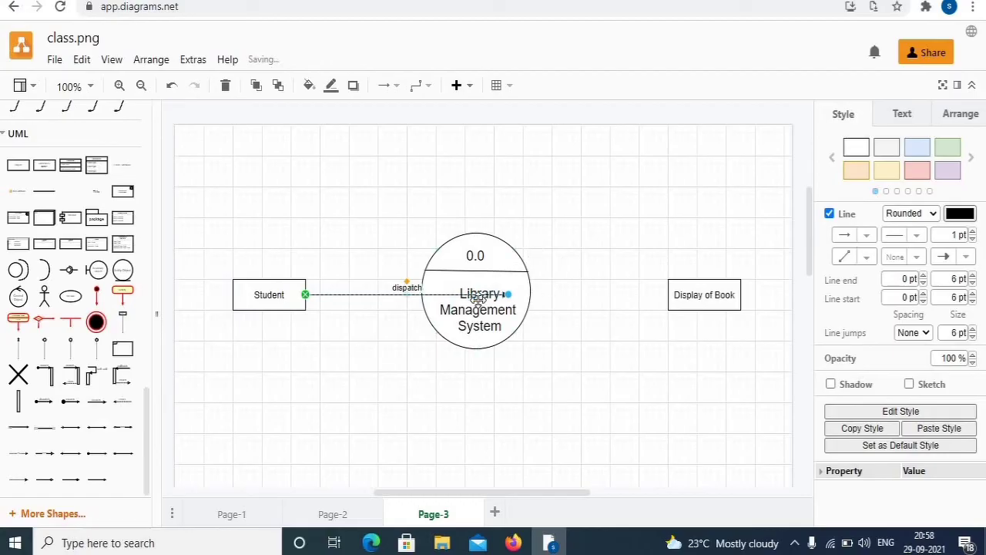
left_click_drag(490, 301, 421, 287)
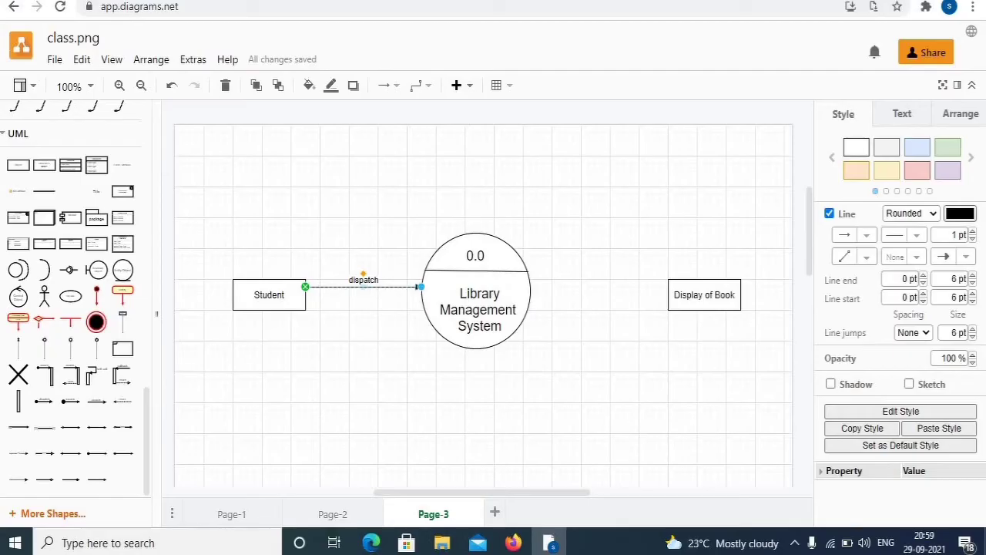
double_click(362, 280)
type("Book")
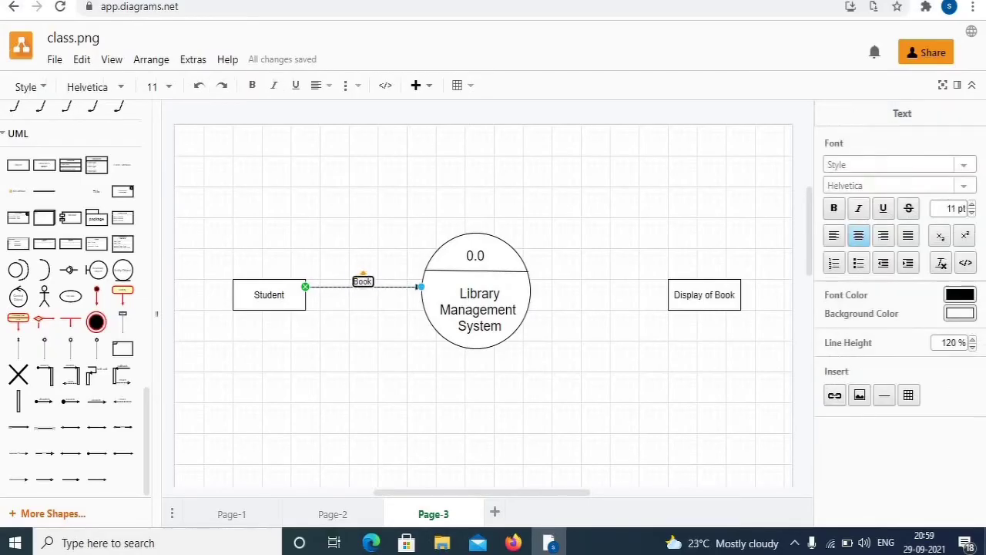
type(" Request")
Step: Duplicate the "Book Request" arrow and arrange the two arrows parallel, one above the other, between Student and the circle
left_click(378, 281)
key("ctrl+d")
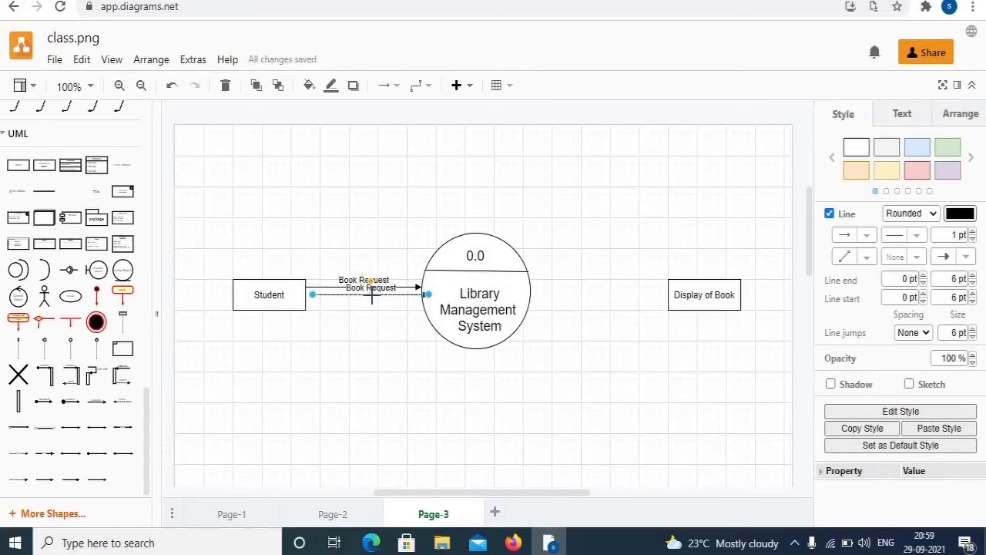
left_click_drag(372, 293, 372, 296)
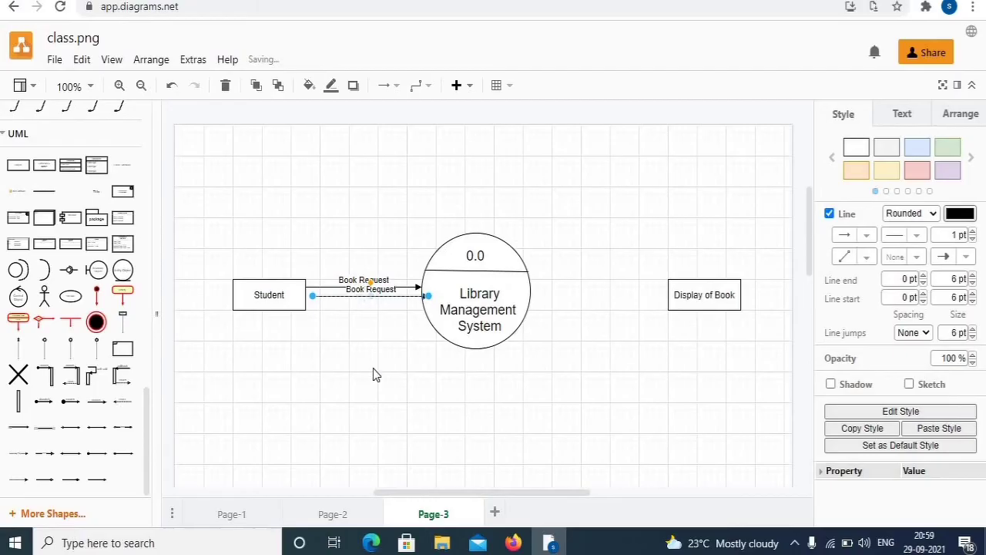
key("Up")
key("Up")
key("Up")
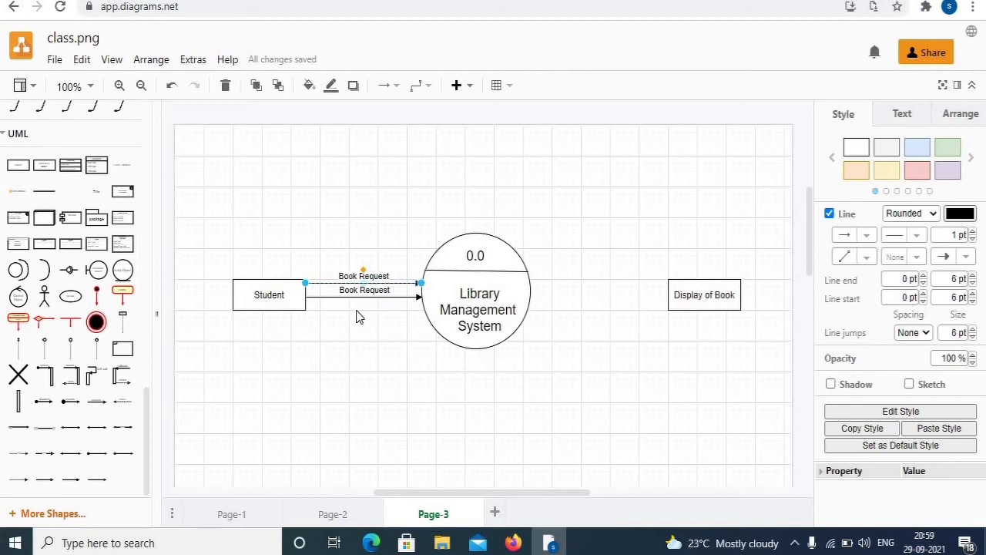
left_click(362, 293)
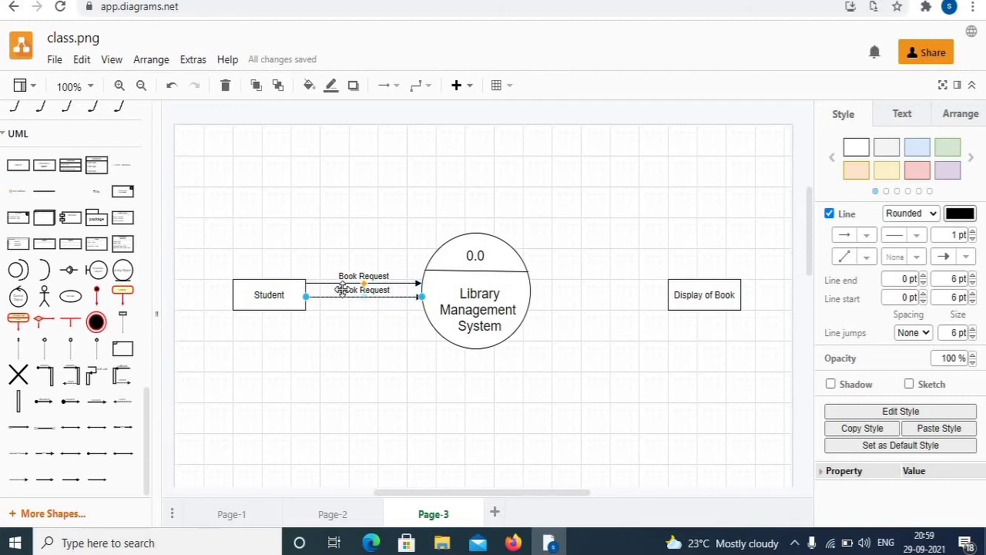
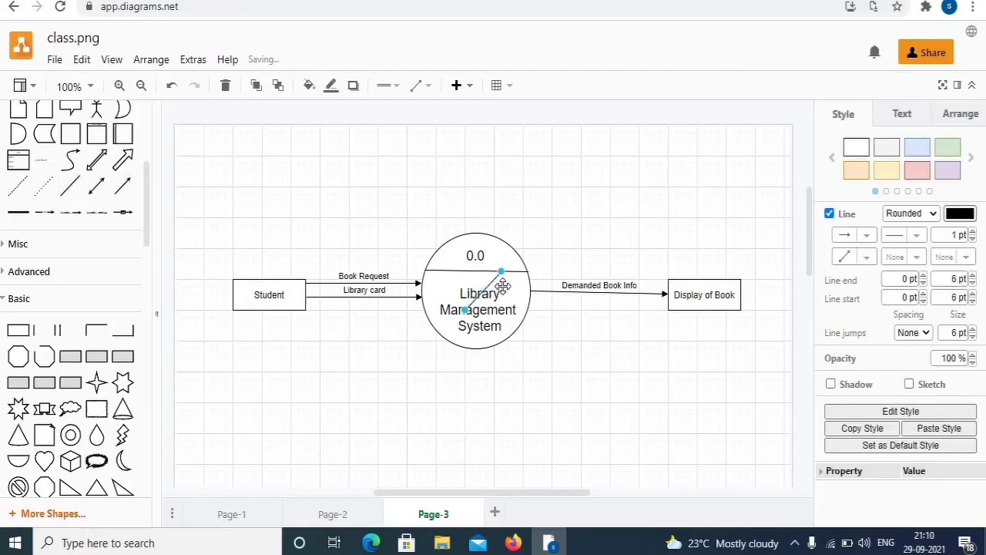
Step: Run the plain line from the circle's lower-left edge to below Student, and add an arrow from its end up to Student's bottom edge
left_click_drag(476, 296, 429, 325)
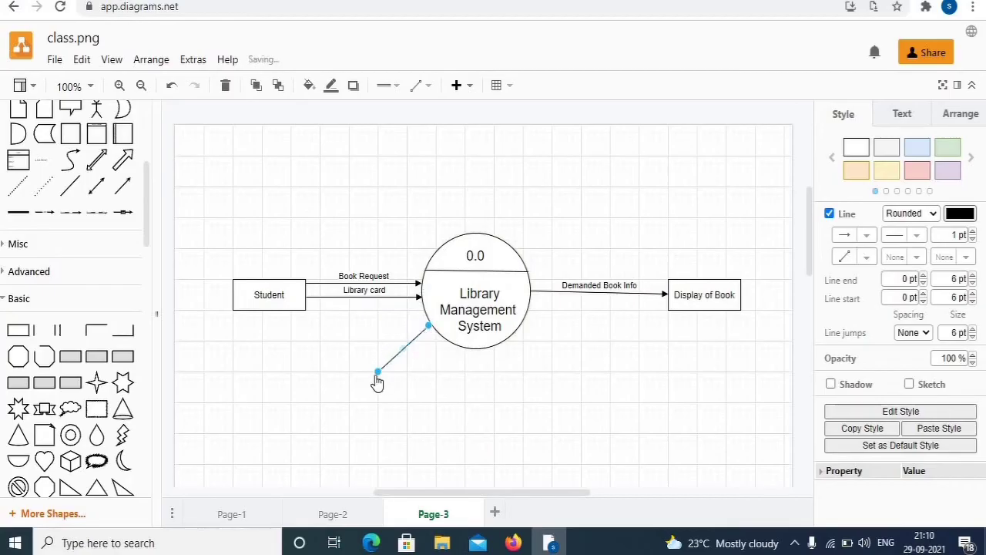
left_click_drag(377, 373, 269, 326)
left_click(121, 185)
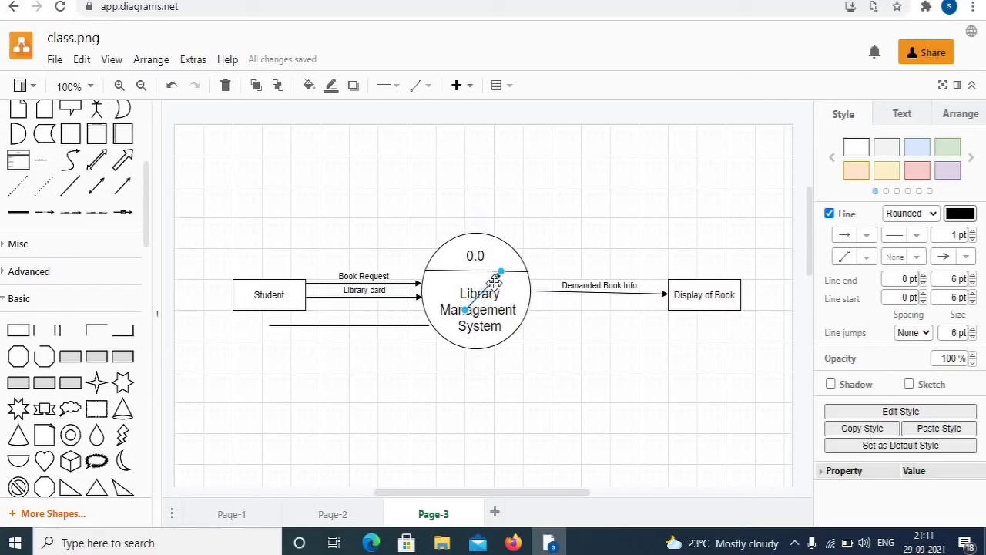
left_click_drag(474, 285, 269, 366)
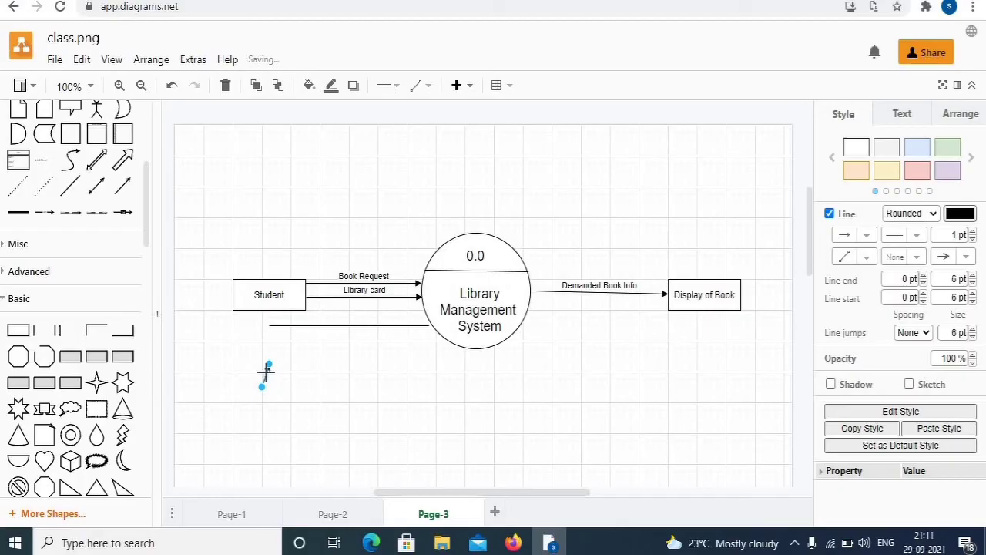
left_click_drag(268, 367, 268, 310)
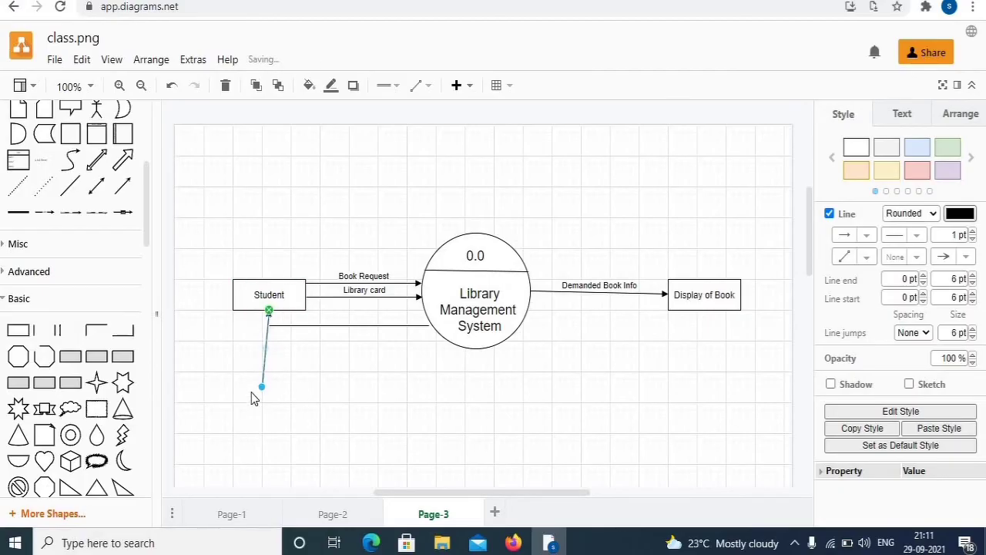
left_click_drag(265, 344, 269, 325)
left_click(301, 375)
left_click(430, 322)
left_click(308, 200)
Step: Insert the text "Book" below the return line between the circle and the Student entity
left_click(151, 60)
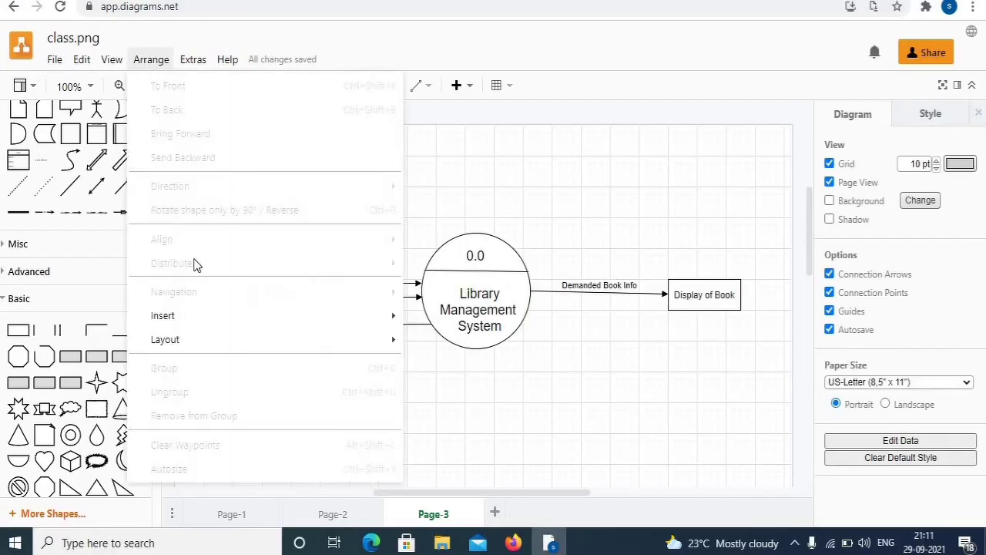
mouse_move(194, 326)
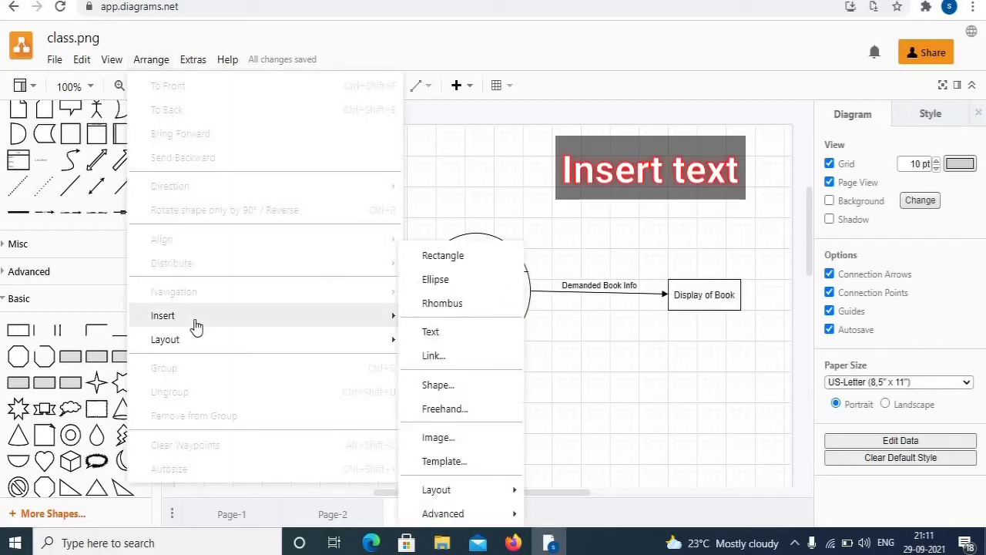
left_click(428, 331)
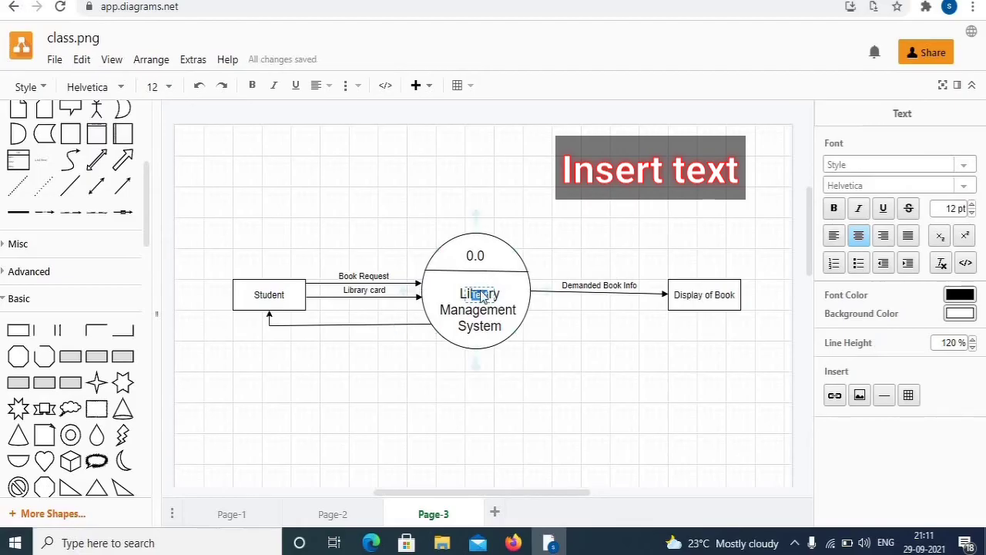
left_click_drag(473, 291, 341, 327)
double_click(342, 327)
type("Book")
left_click(341, 339)
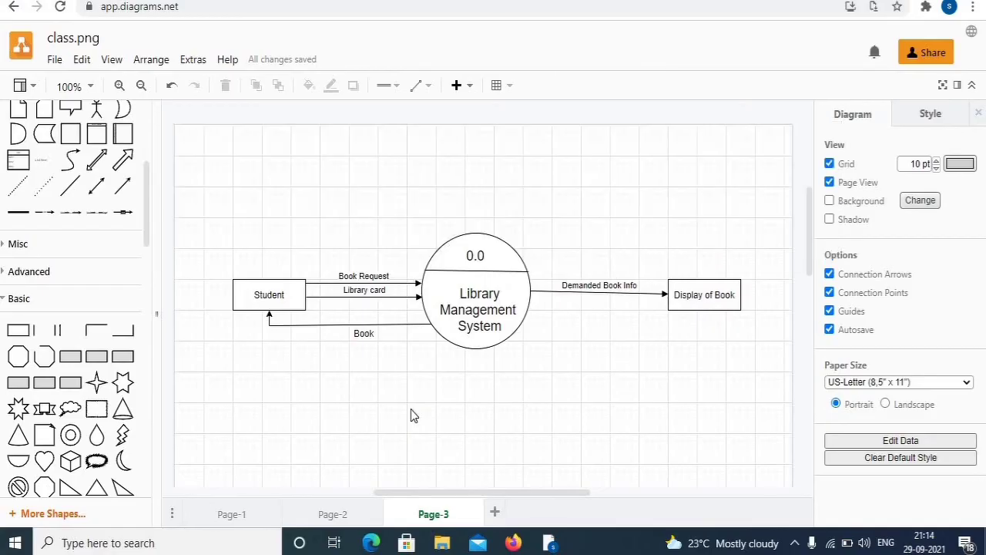
mouse_move(70, 186)
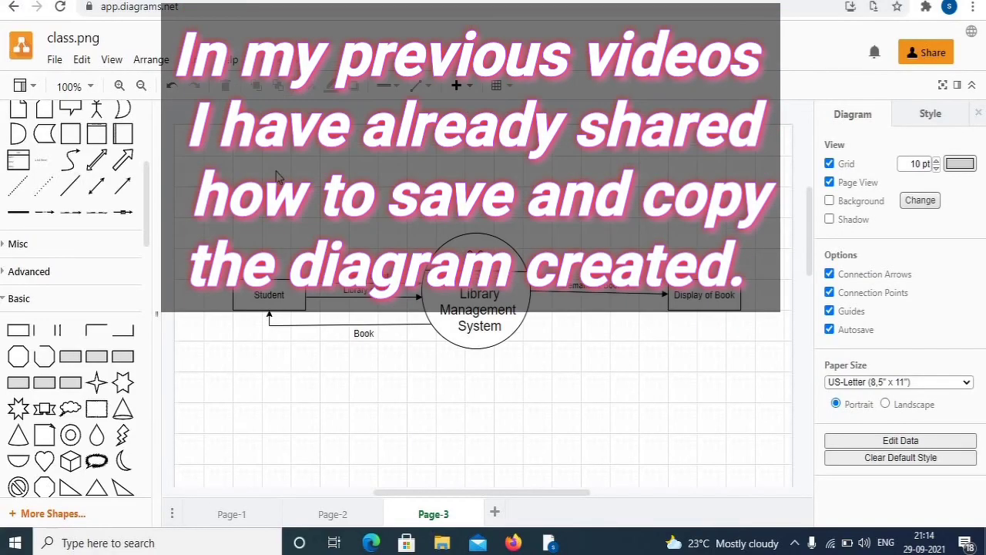